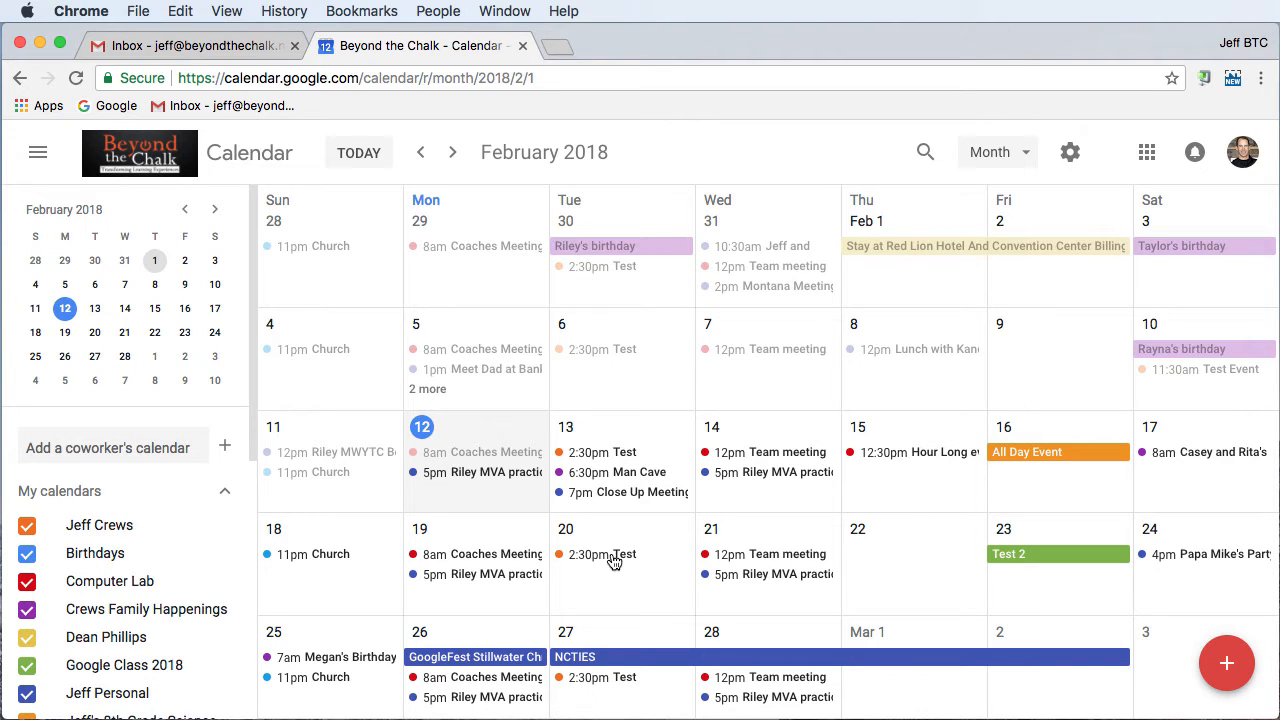
# Add the Students group as guests to the February 20 Test event and expand the group's member list.
pyautogui.click(614, 557)
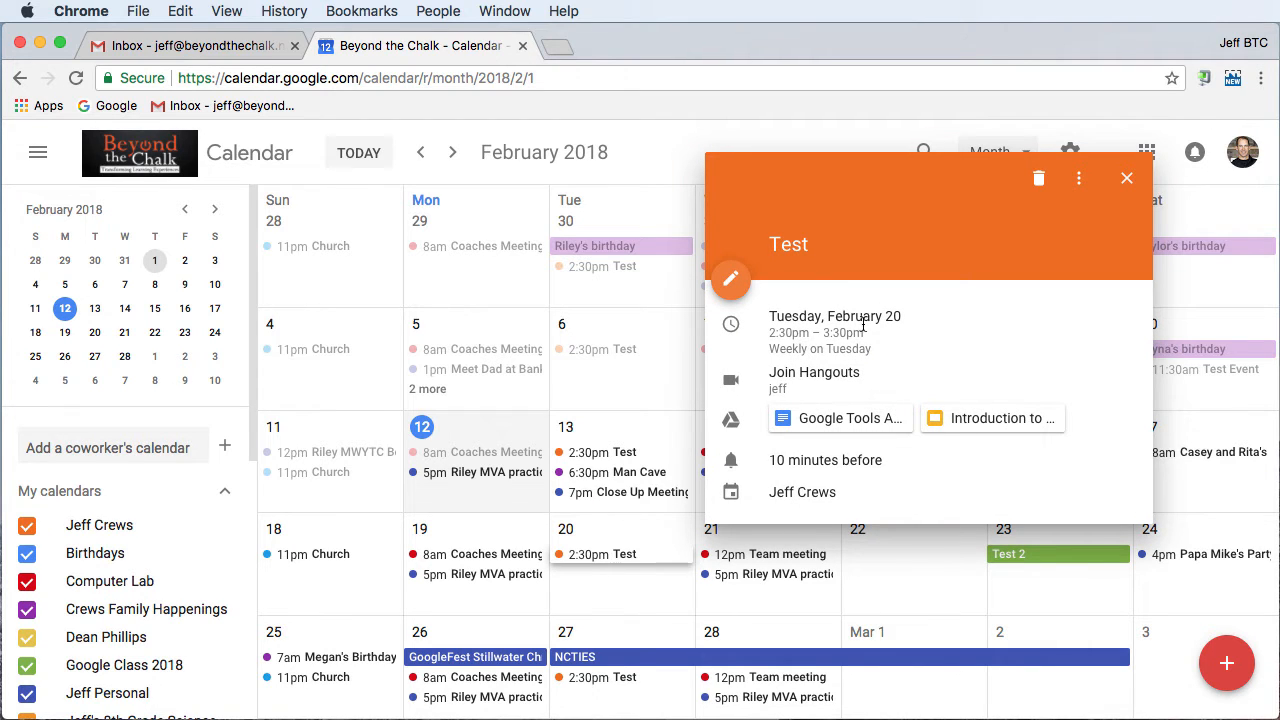
pyautogui.click(735, 286)
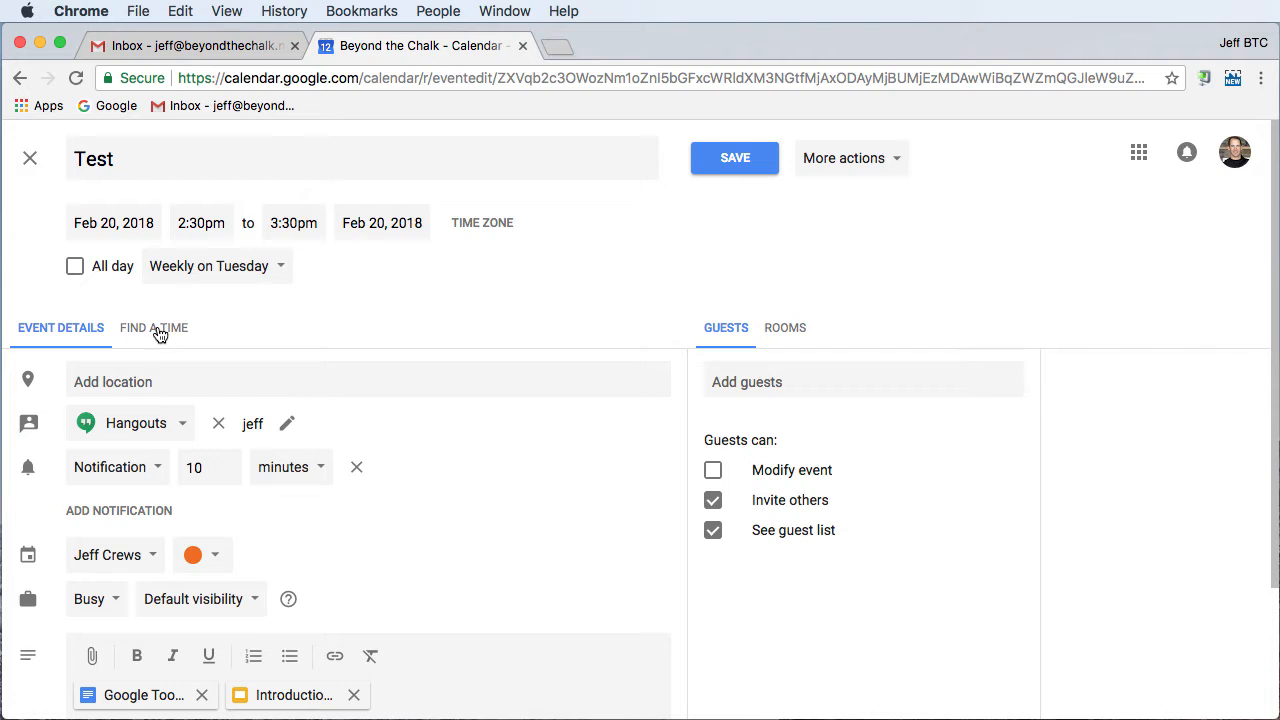
pyautogui.click(733, 381)
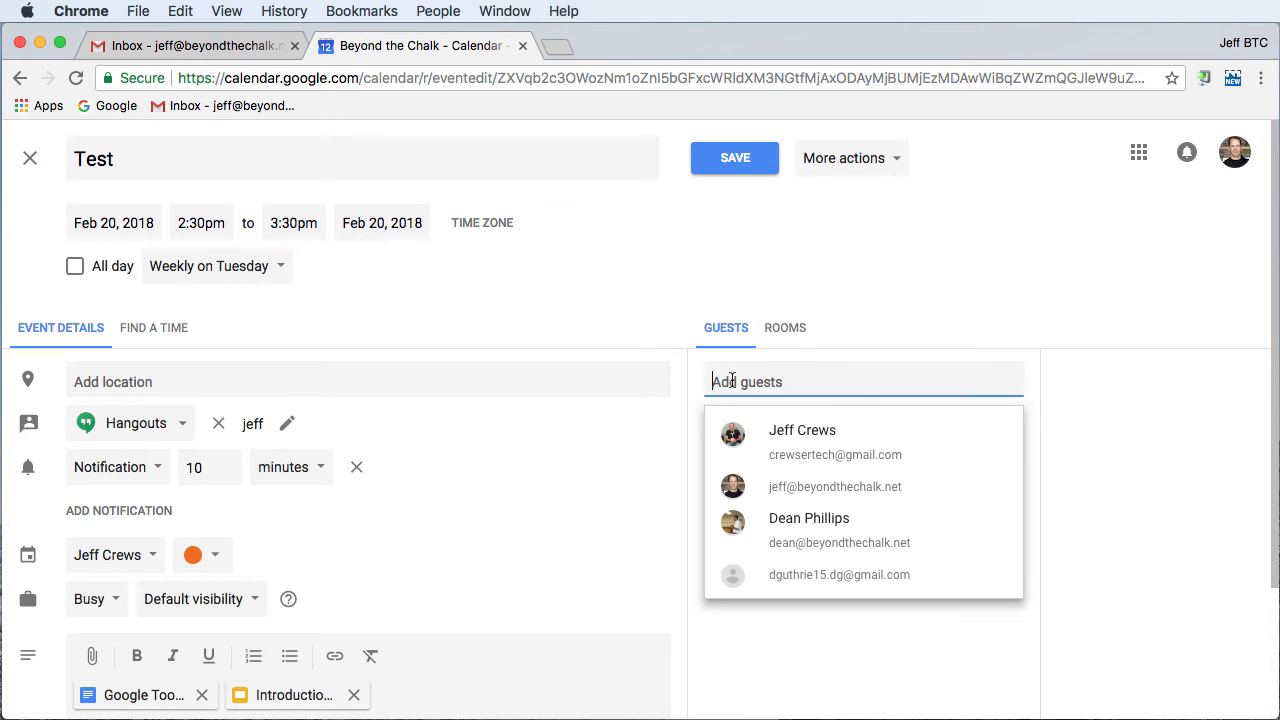
pyautogui.write('stude')
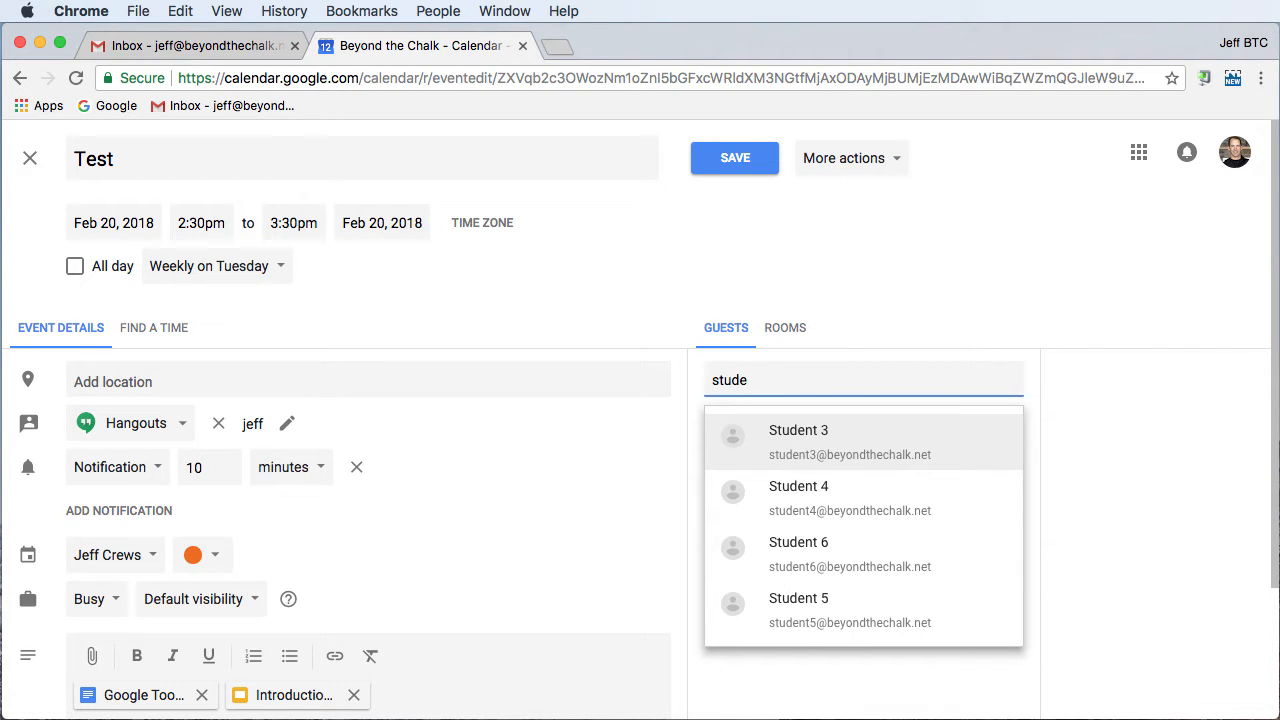
pyautogui.write('nts')
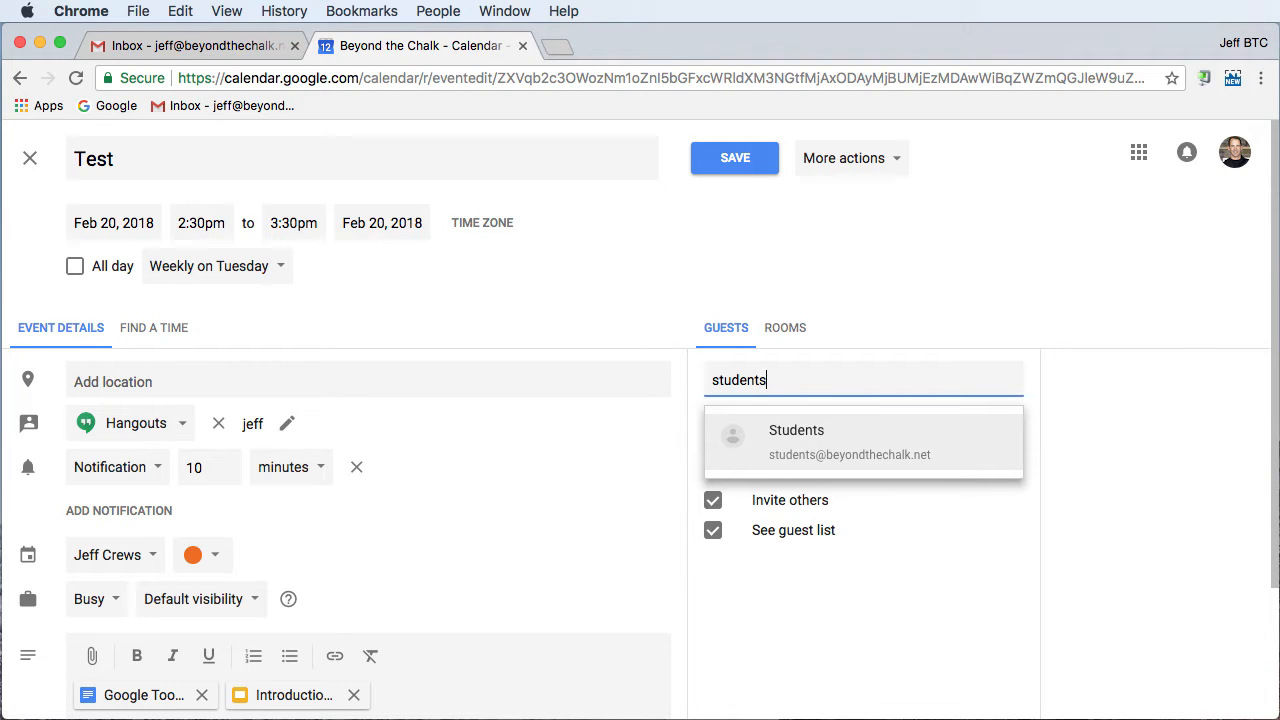
pyautogui.click(783, 455)
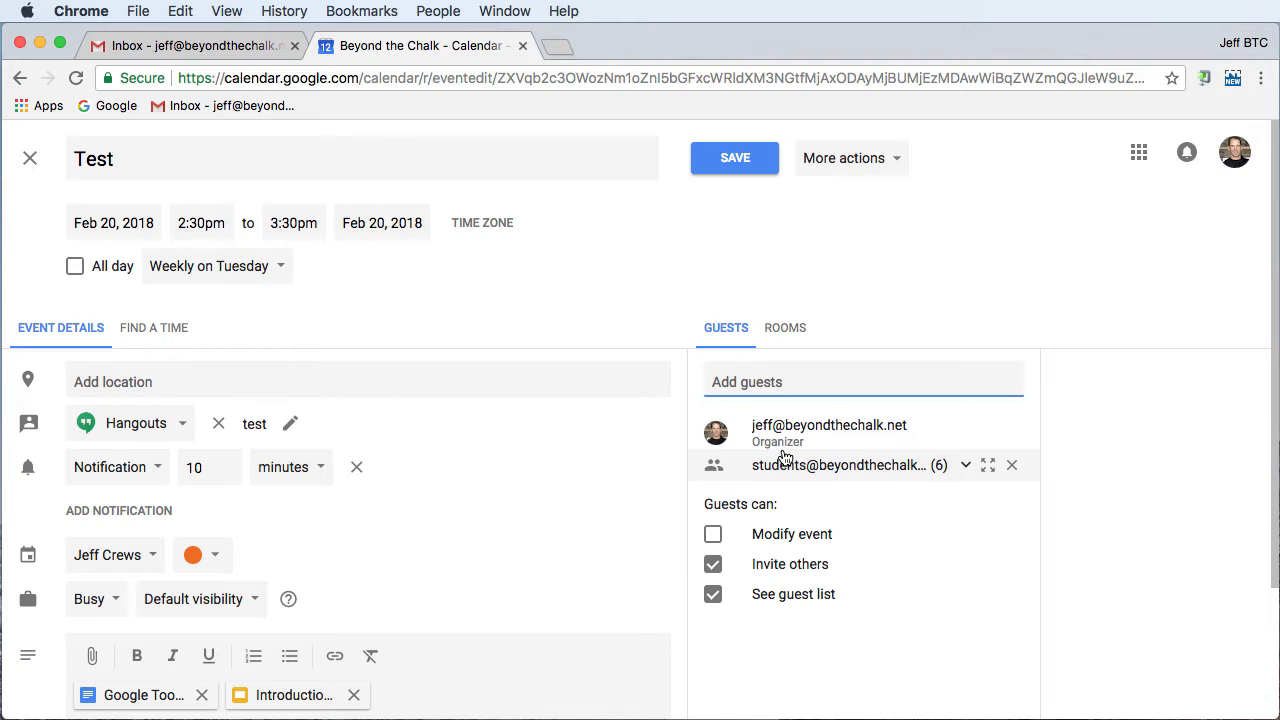
pyautogui.click(965, 465)
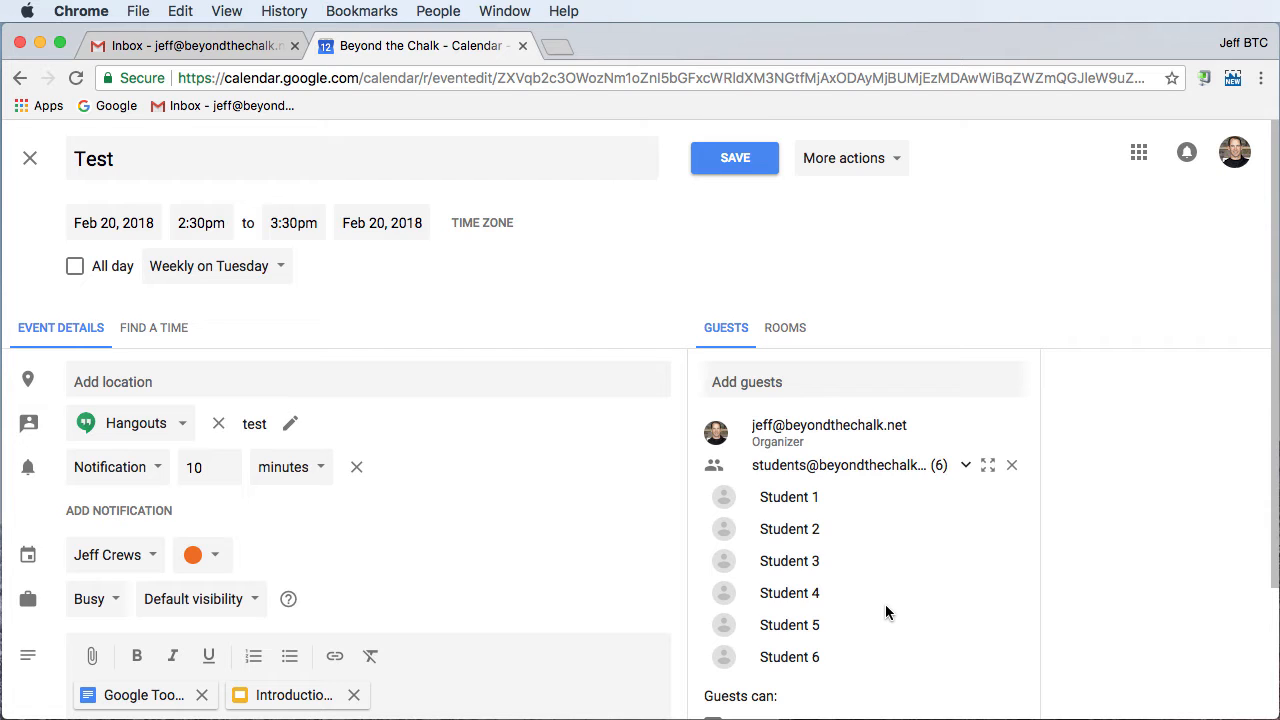
# Examine the guests' availability throughout the day on Tuesday, Feb 20 and Wednesday, Feb 21.
pyautogui.click(140, 333)
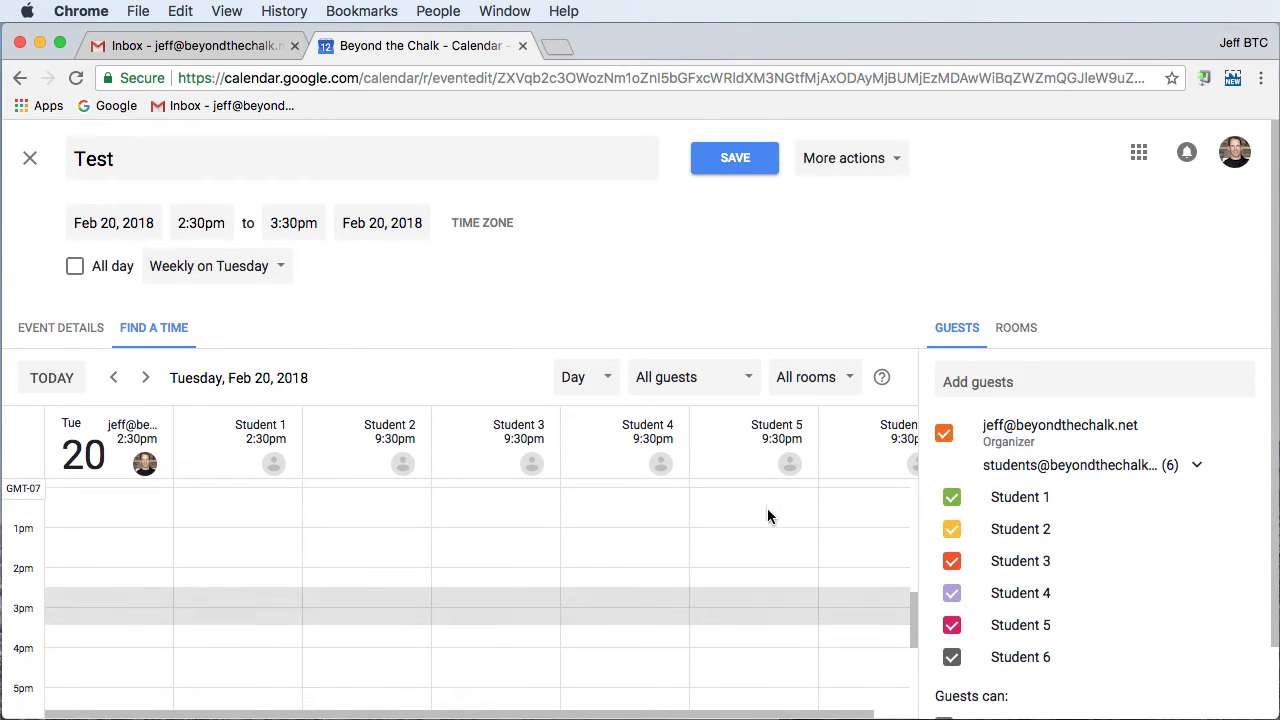
pyautogui.scroll(1, 768, 510)
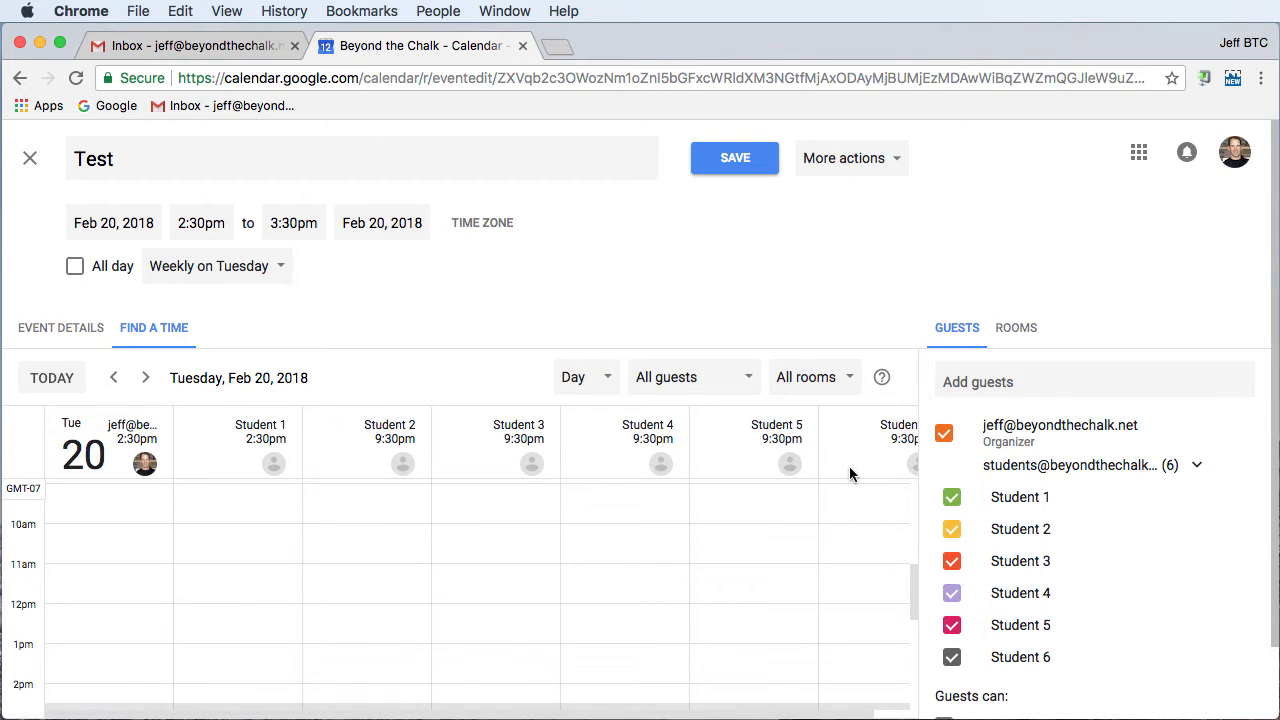
pyautogui.scroll(3, 856, 500)
pyautogui.scroll(6, 856, 500)
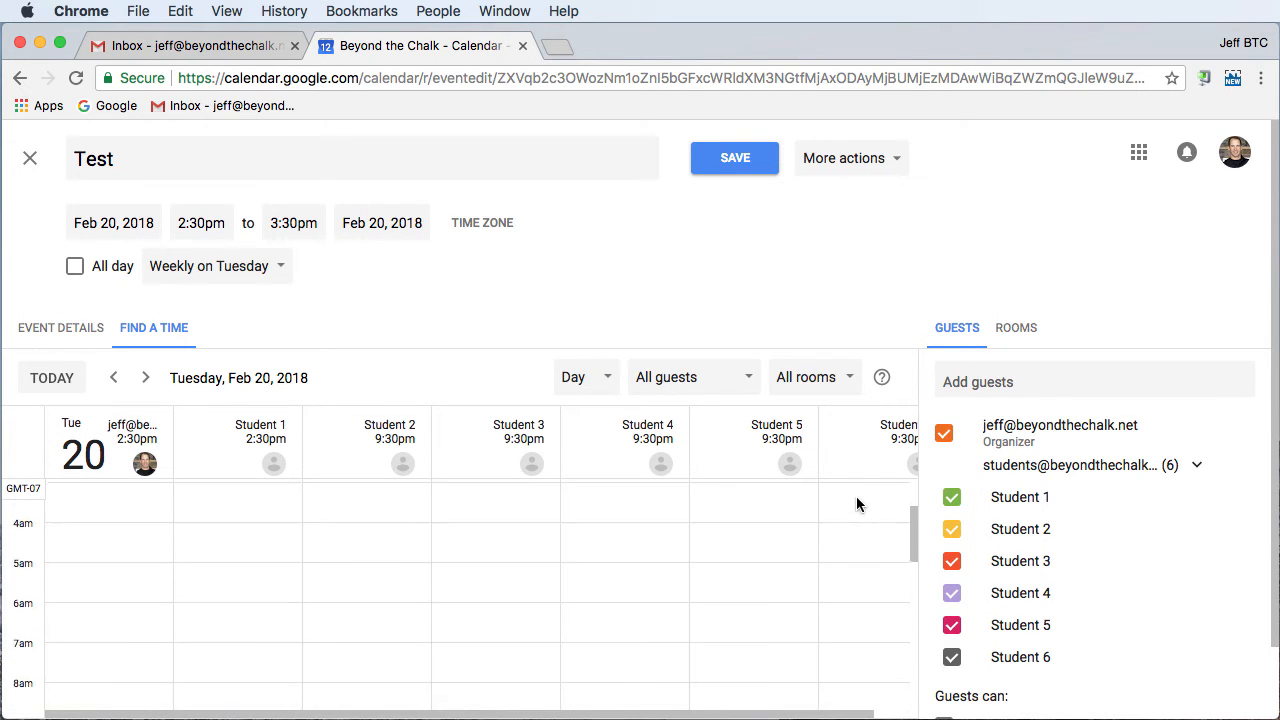
pyautogui.scroll(-2, 856, 505)
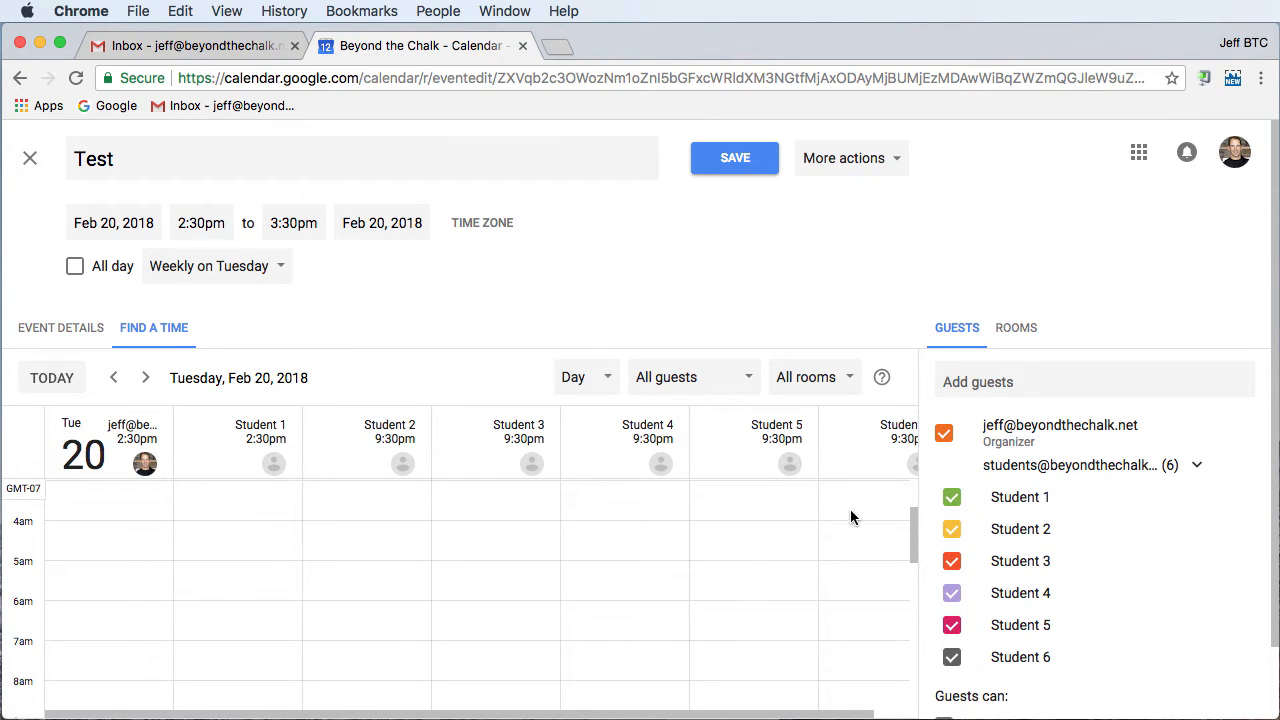
pyautogui.scroll(-12, 652, 534)
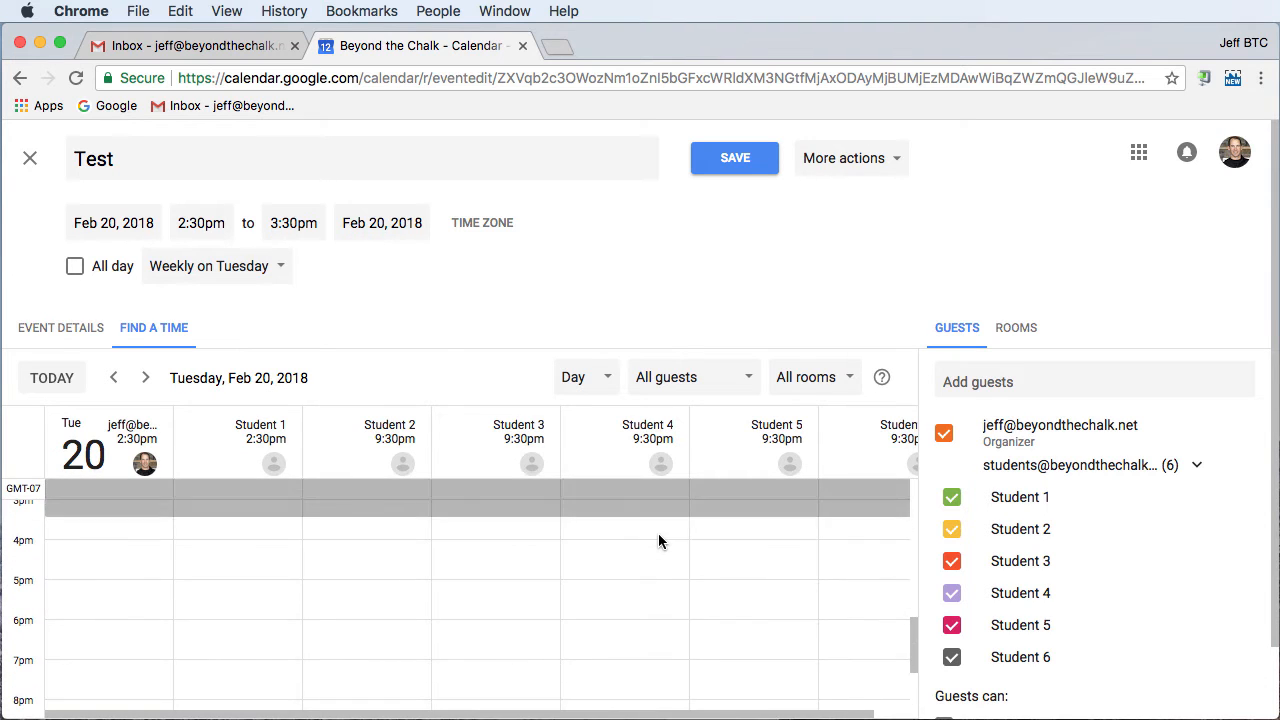
pyautogui.click(146, 379)
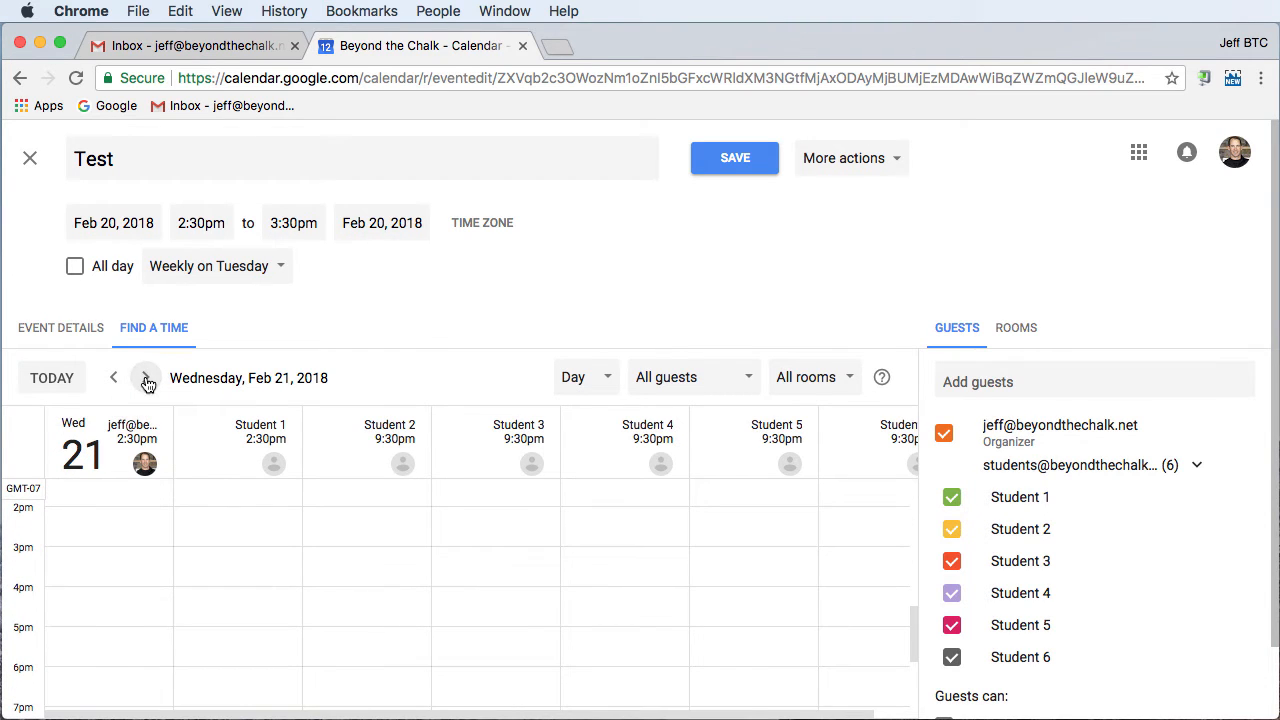
pyautogui.scroll(10, 334, 531)
pyautogui.scroll(-10, 335, 531)
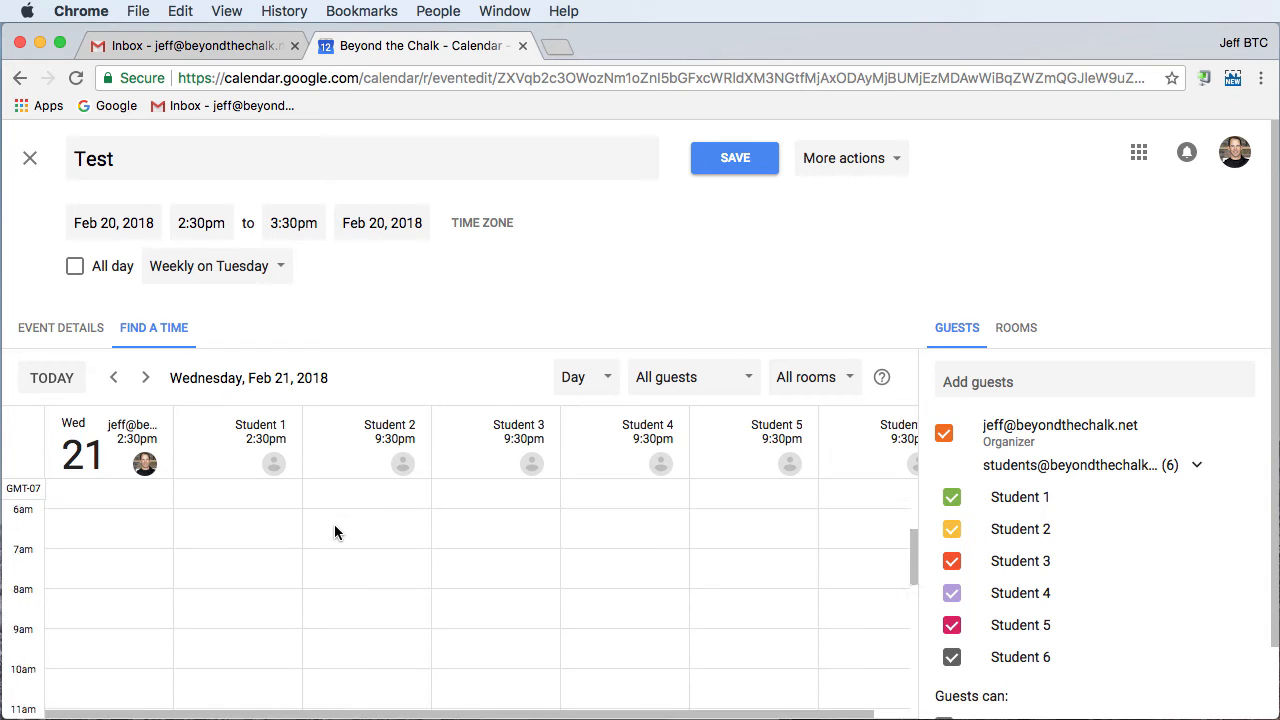
pyautogui.scroll(10, 335, 531)
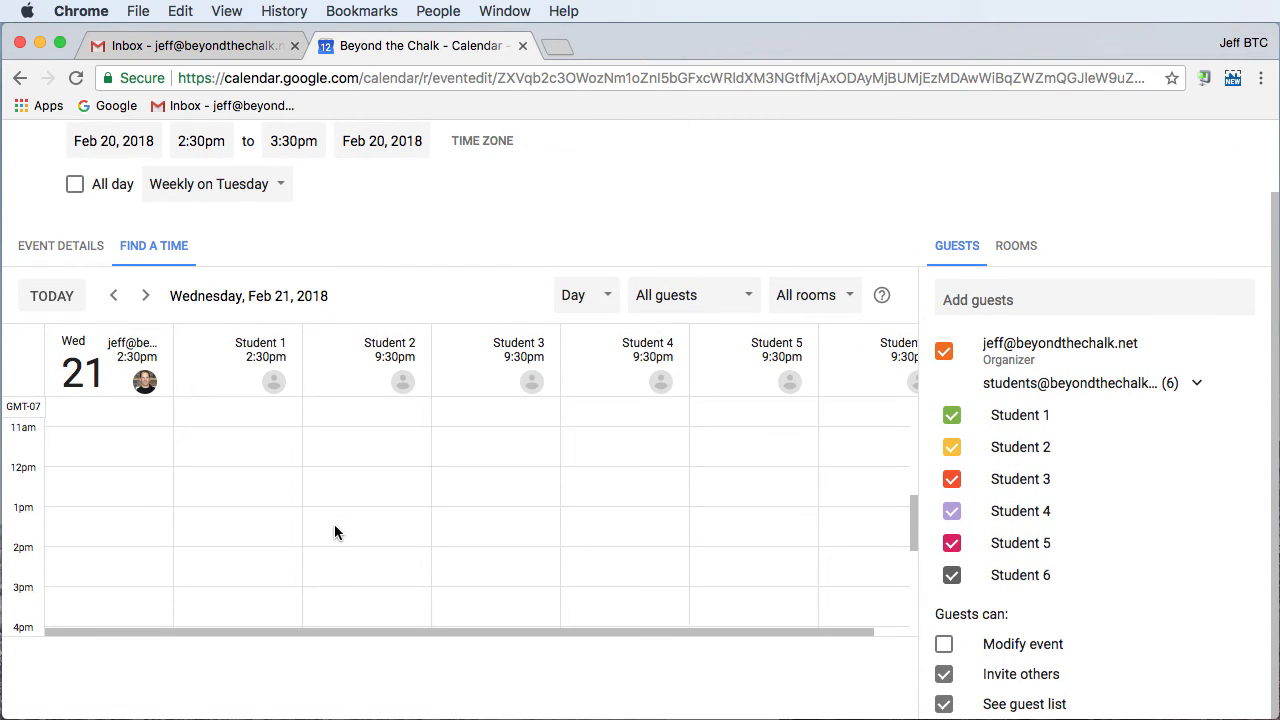
pyautogui.scroll(2, 1132, 470)
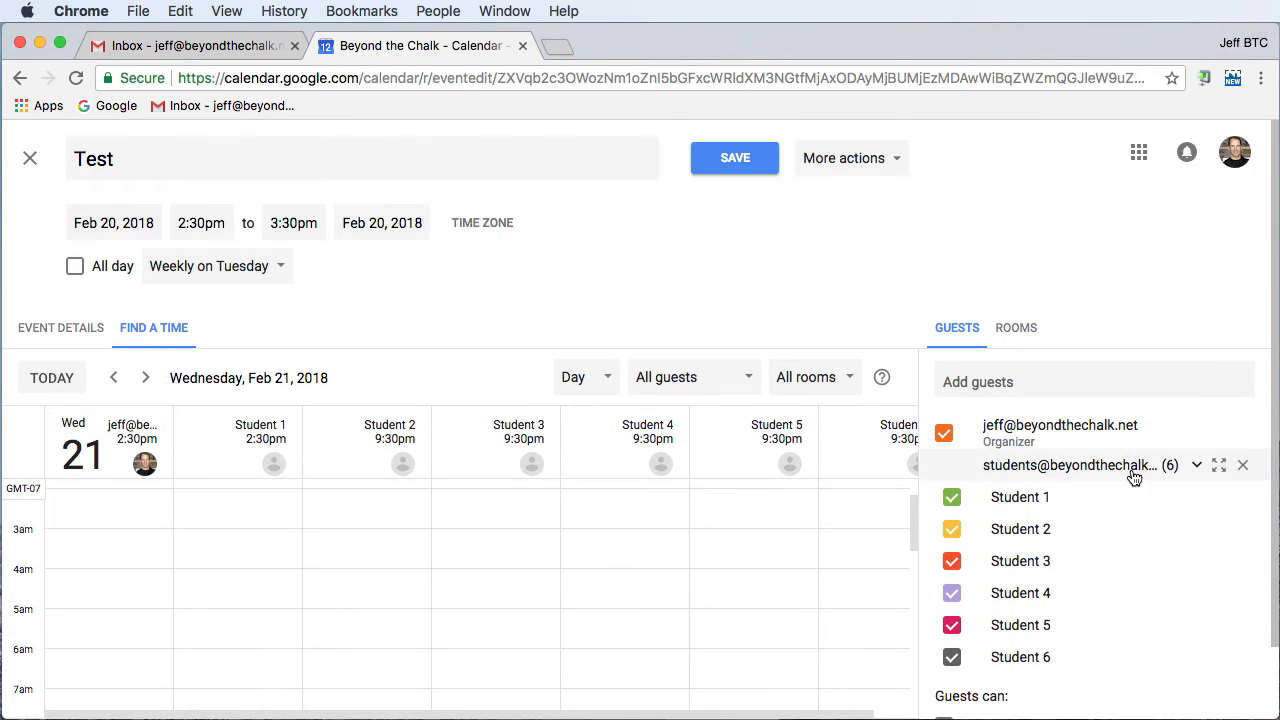
# Add the first suggested contact as a guest and check that person's schedule for Wednesday, Feb 21.
pyautogui.click(995, 380)
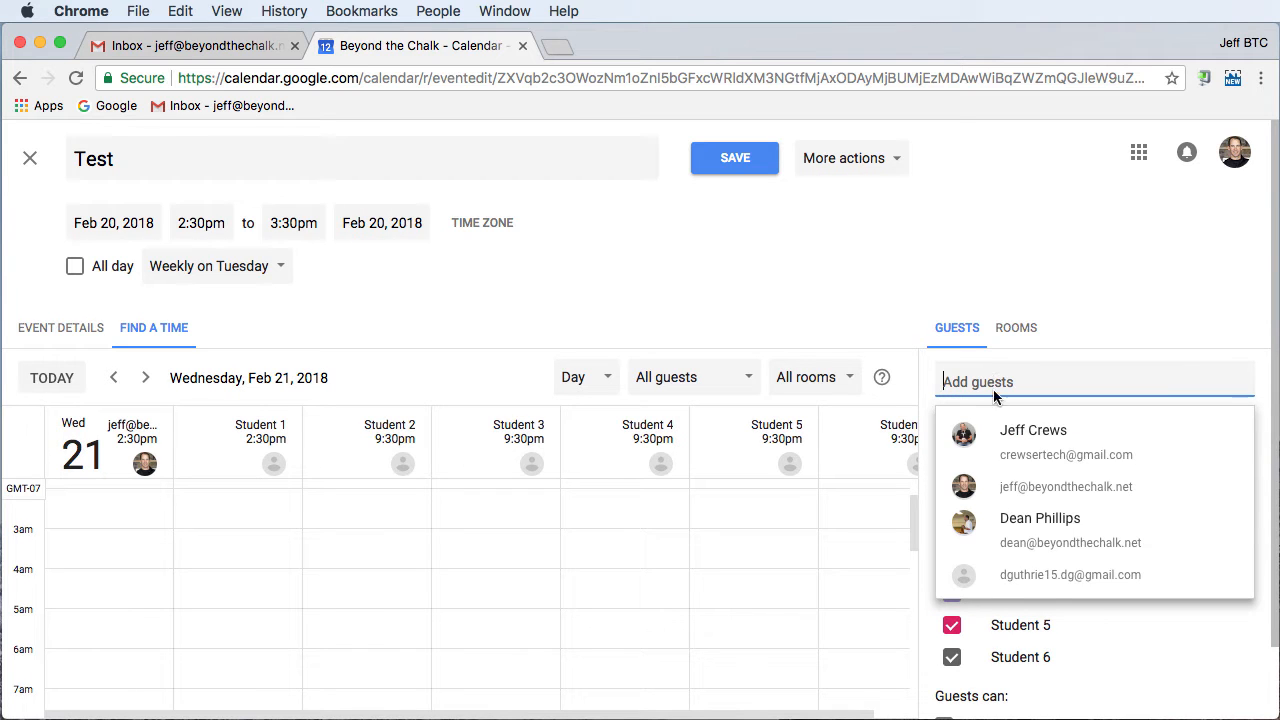
pyautogui.click(1010, 437)
pyautogui.scroll(-1, 310, 510)
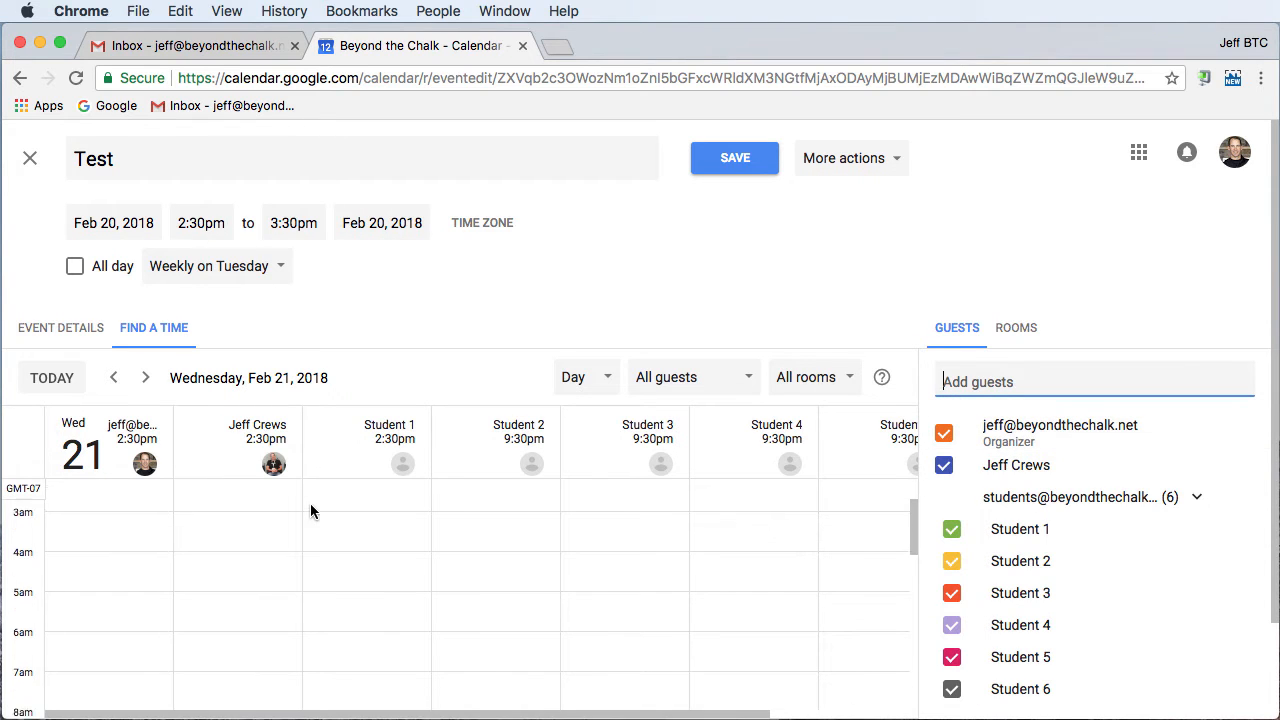
pyautogui.scroll(-13, 310, 511)
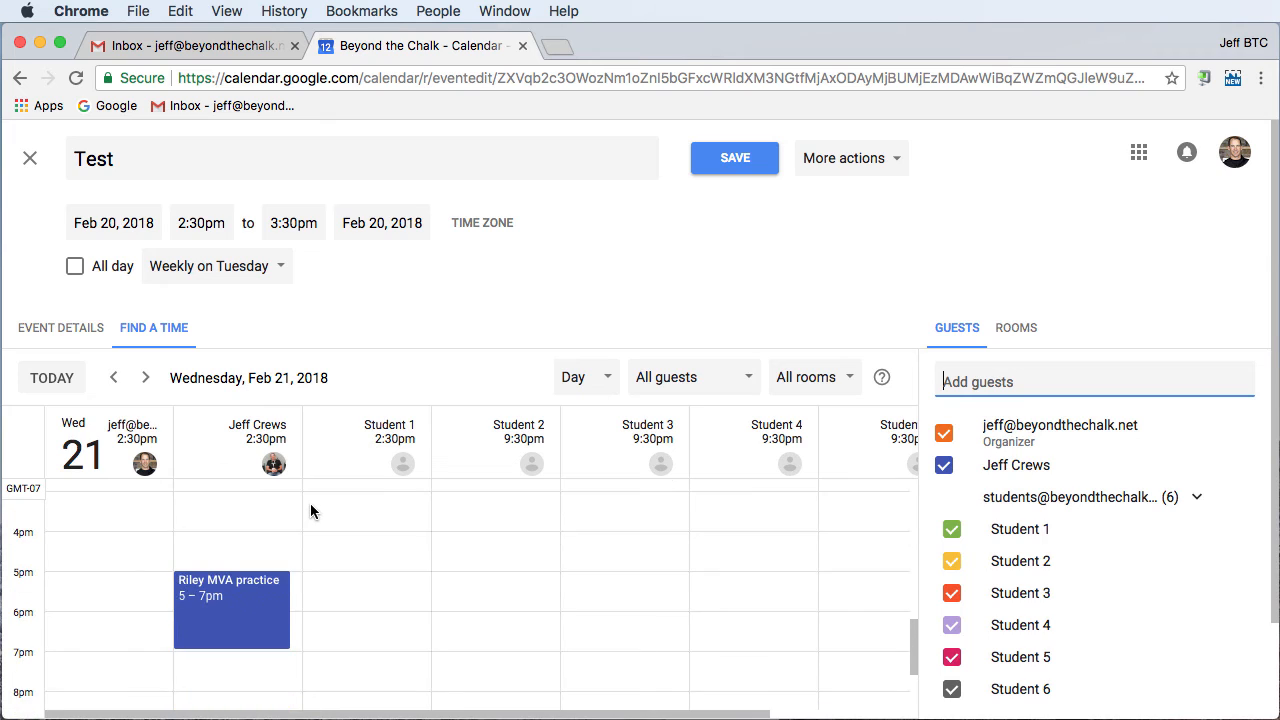
pyautogui.scroll(1, 310, 511)
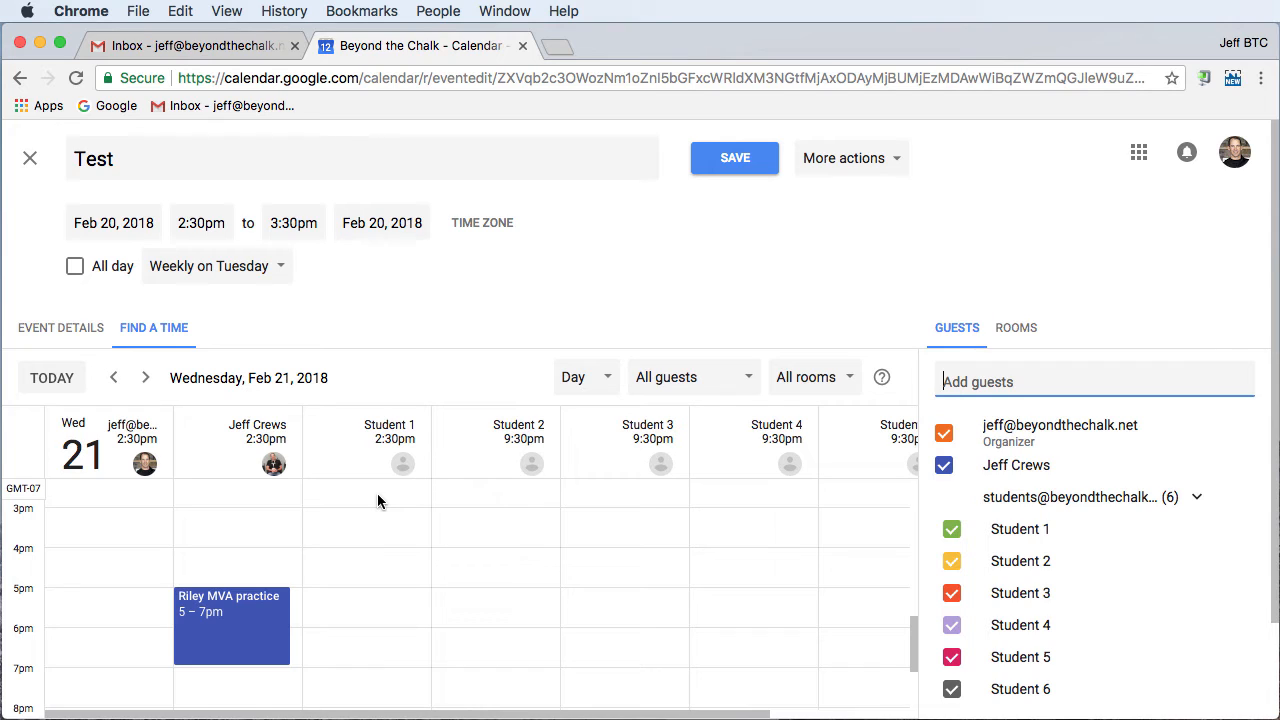
pyautogui.click(149, 333)
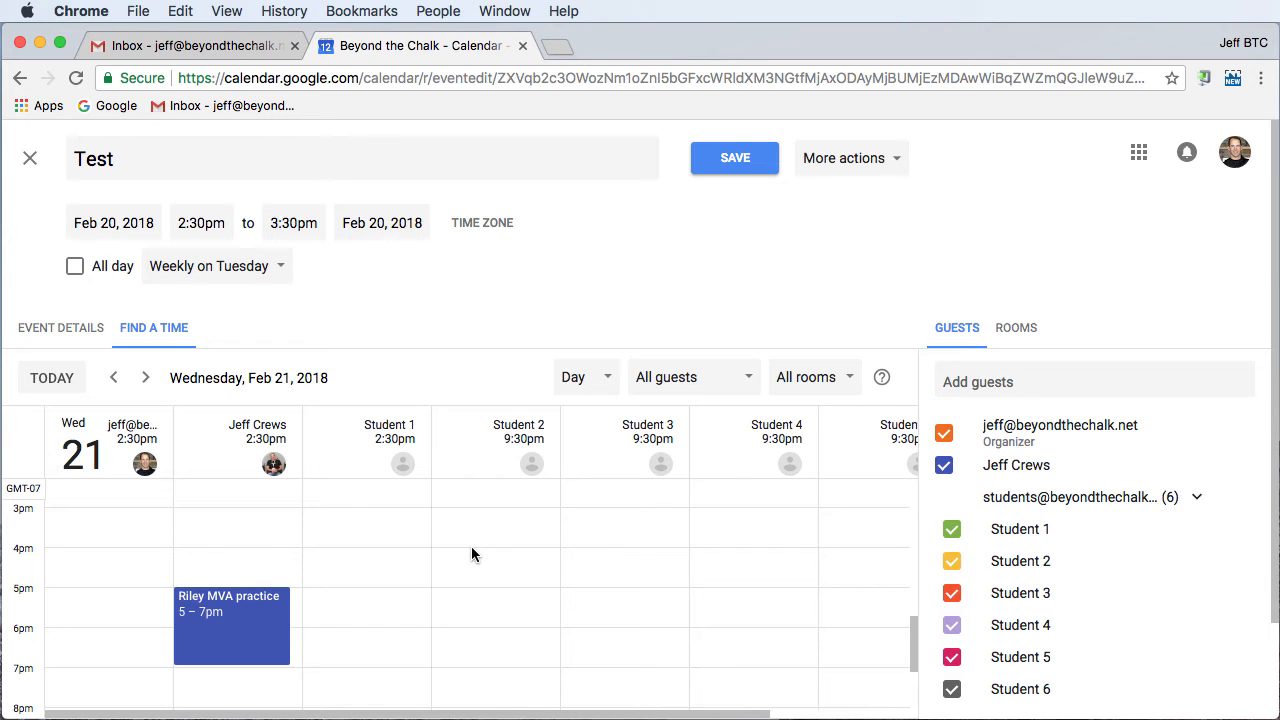
# Review the event details and save the changes to this and following events, sending invitations to all guests including the external one.
pyautogui.click(74, 336)
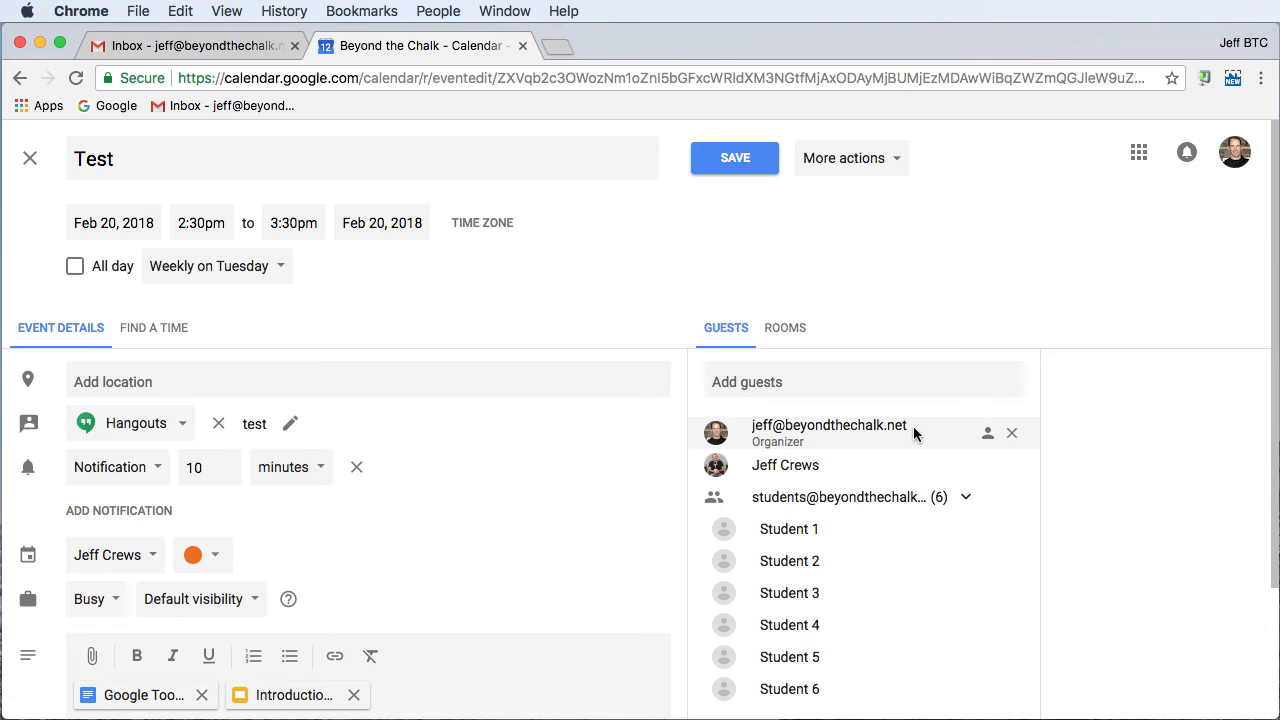
pyautogui.scroll(-2, 914, 433)
pyautogui.scroll(-4, 914, 433)
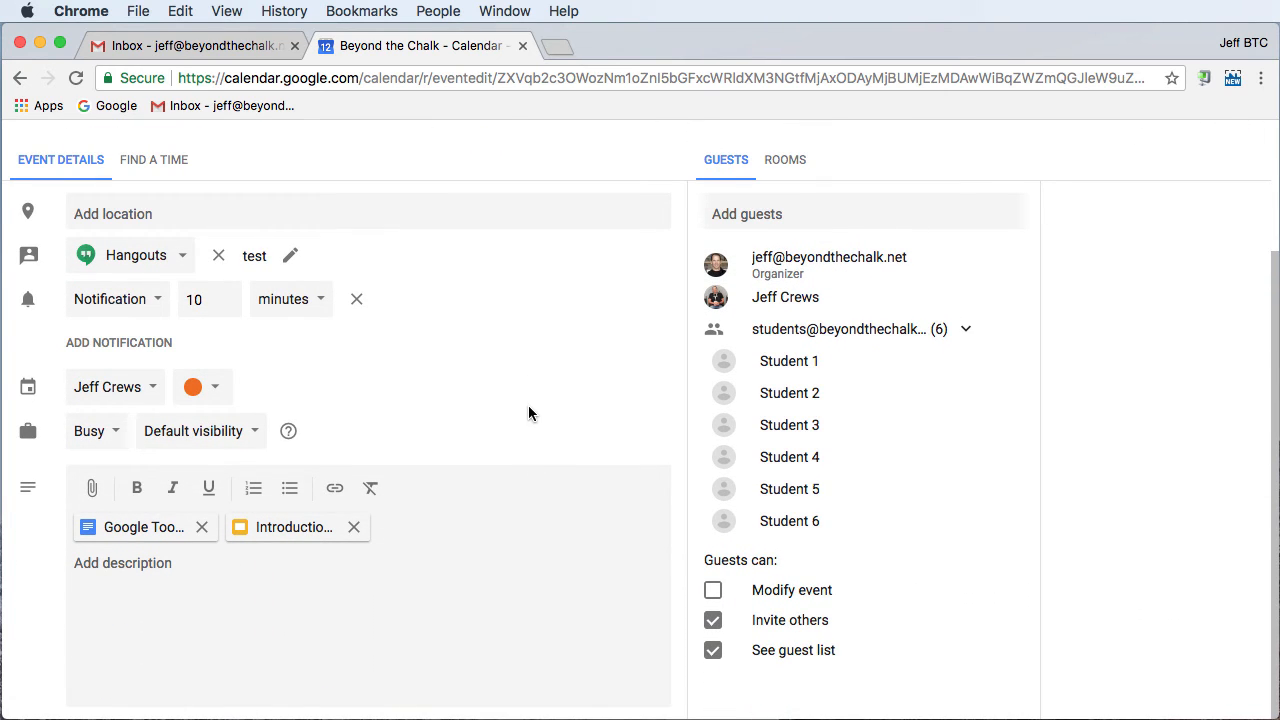
pyautogui.scroll(5, 408, 460)
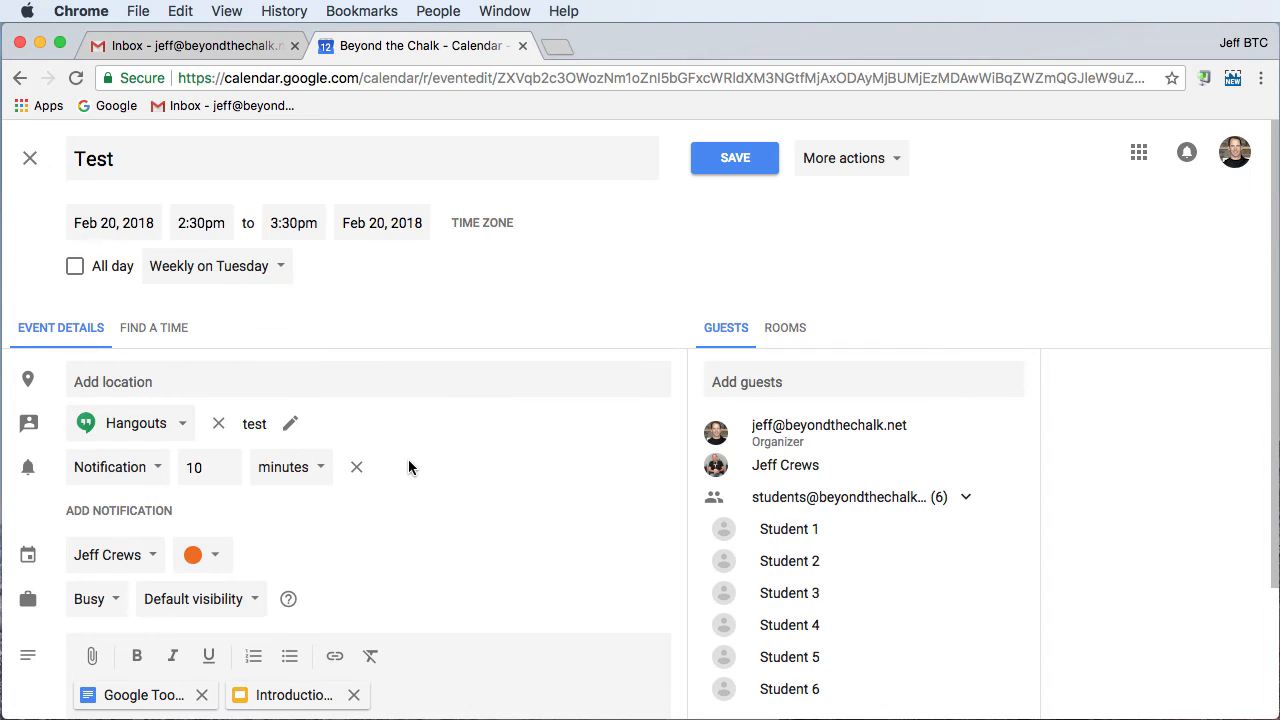
pyautogui.click(725, 163)
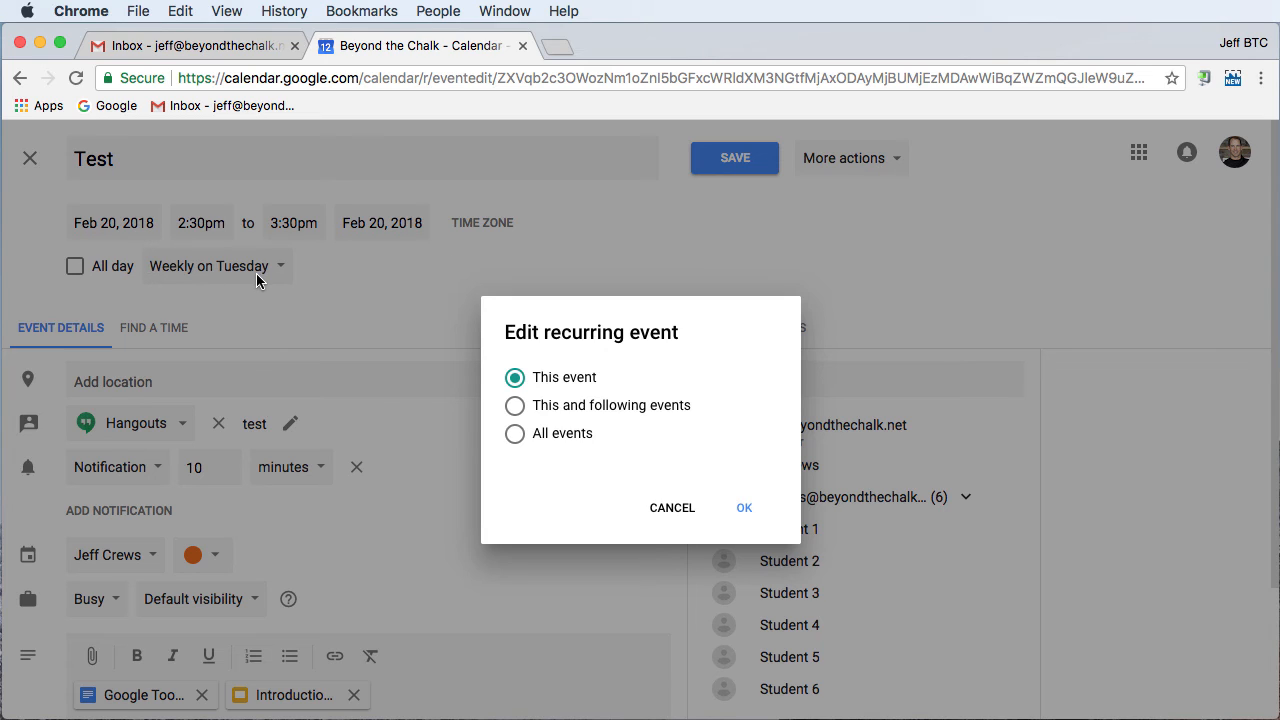
pyautogui.click(515, 406)
pyautogui.click(744, 510)
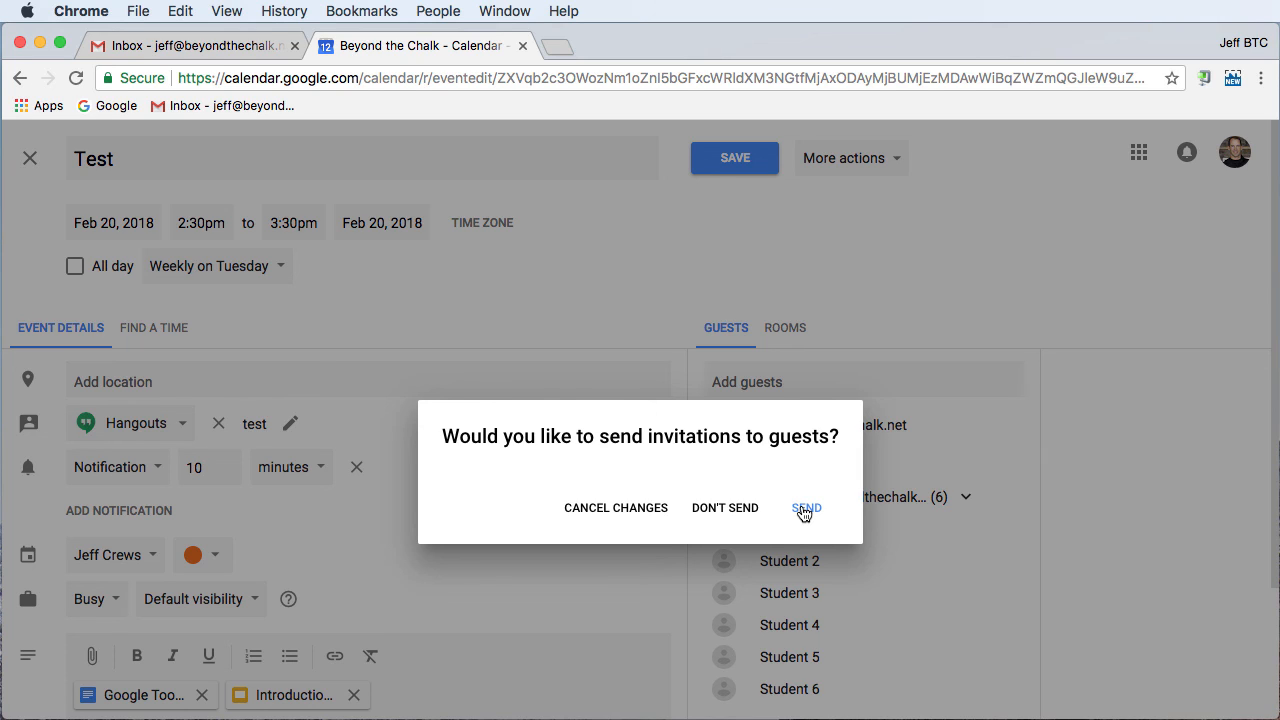
pyautogui.click(805, 510)
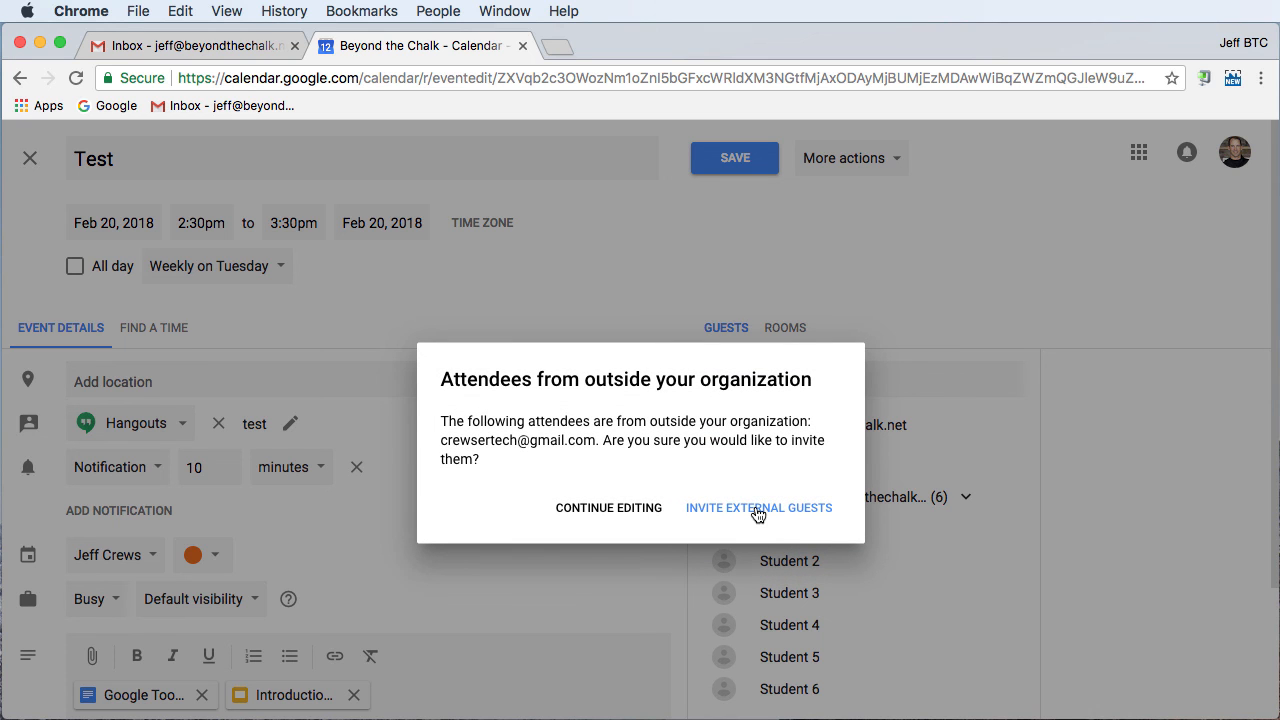
pyautogui.click(733, 512)
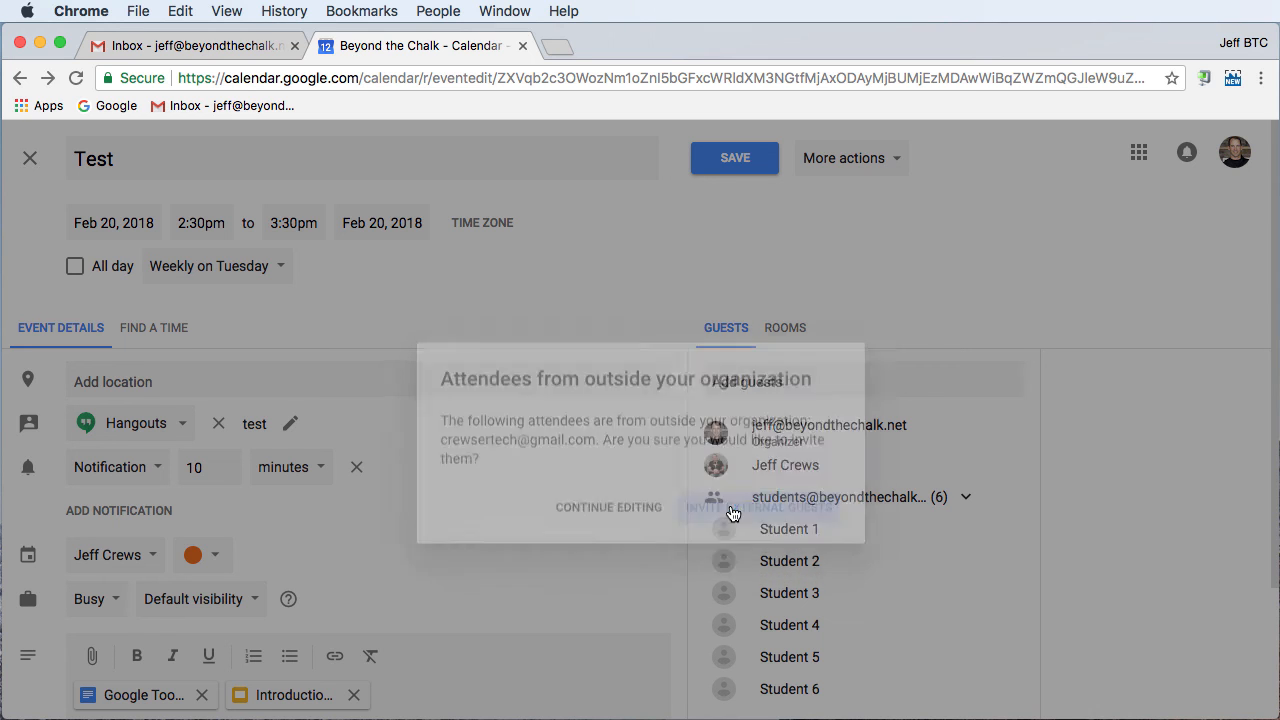